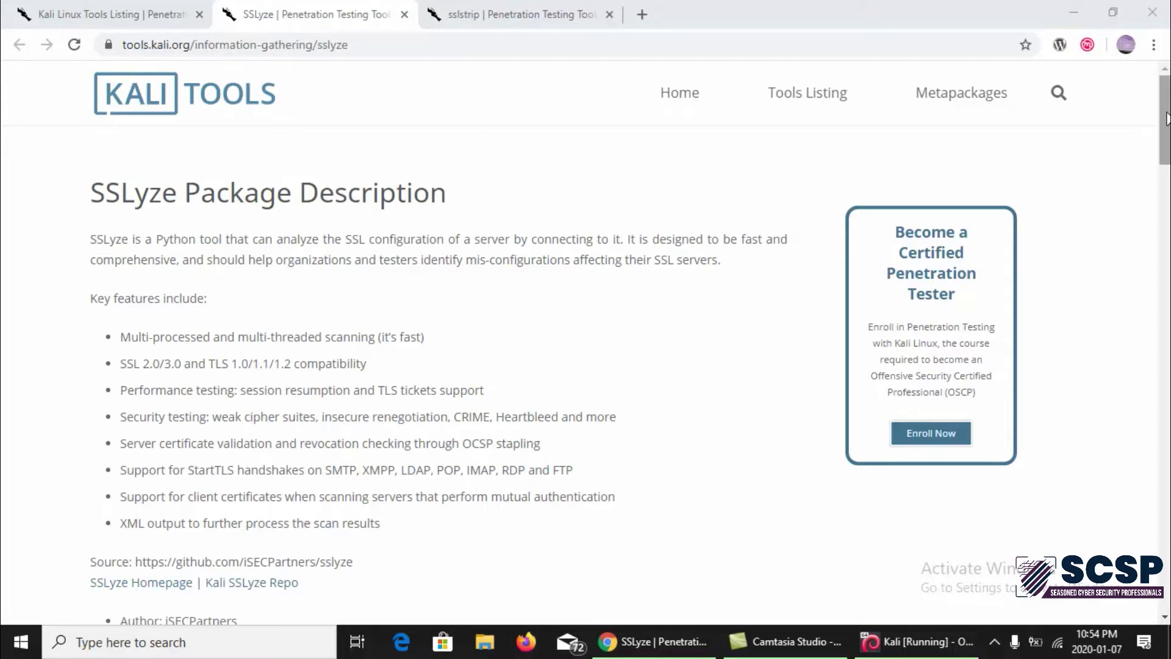
mouse_move(1167, 120)
left_mouse_down()
mouse_move(1166, 183)
mouse_move(1166, 133)
left_mouse_up()
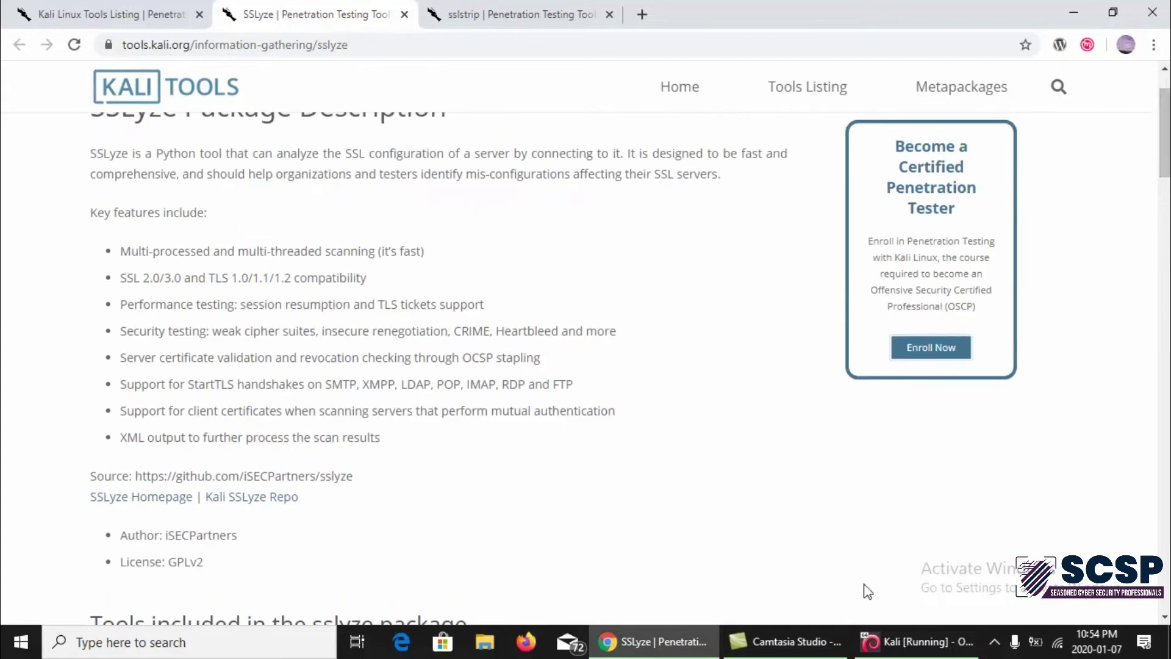
Display the full sslyze -h help output in the Kali VM terminal.
left_click(898, 637)
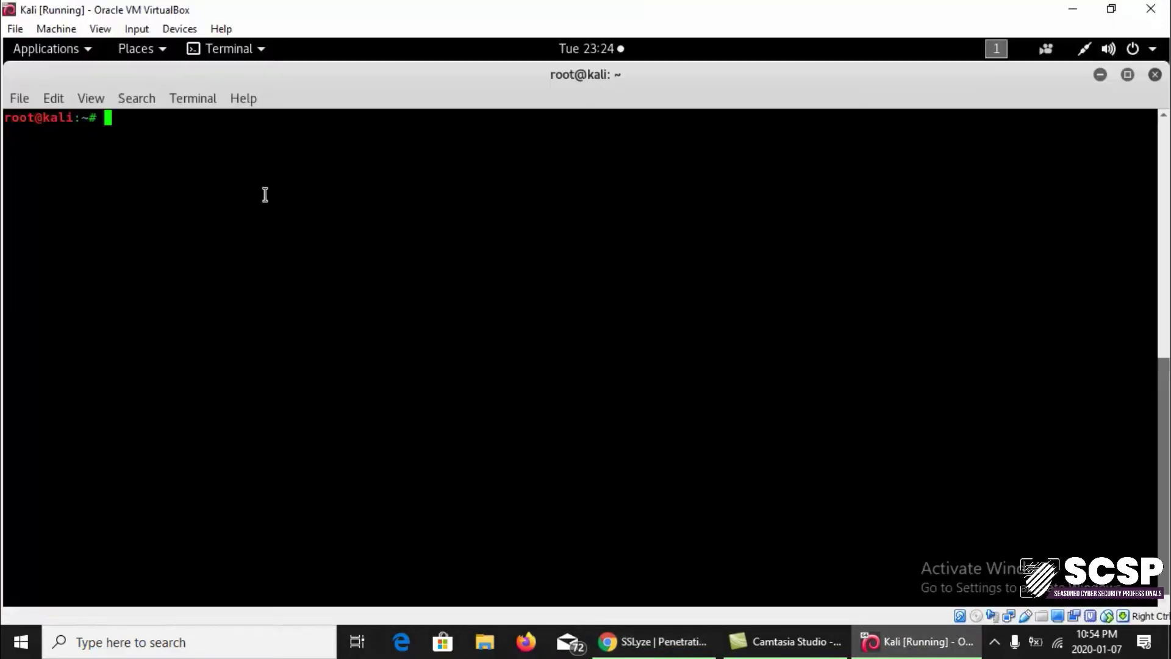
type("ssl")
type("yze ")
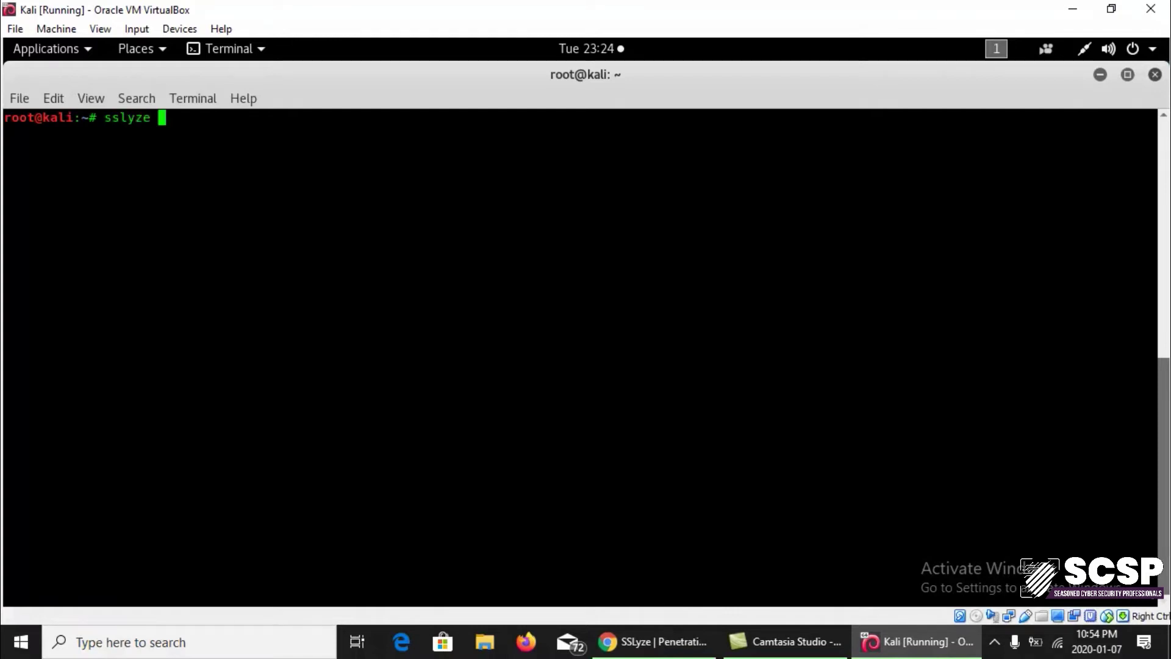
type("-h")
key("Return")
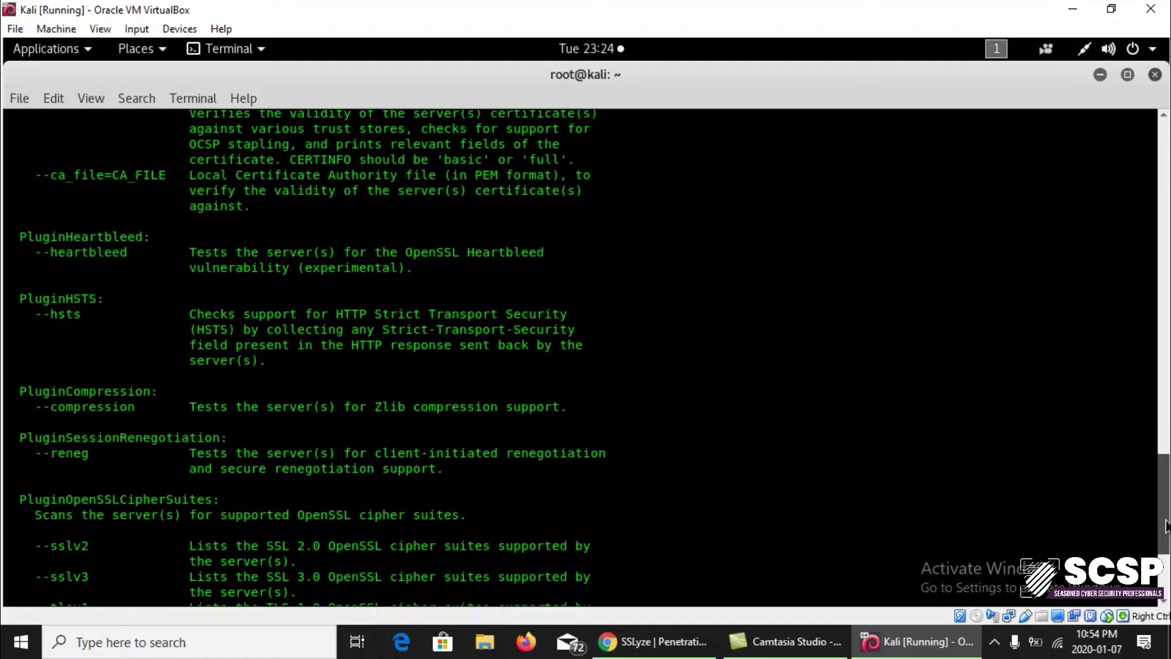
left_click_drag(1165, 567, 1166, 400)
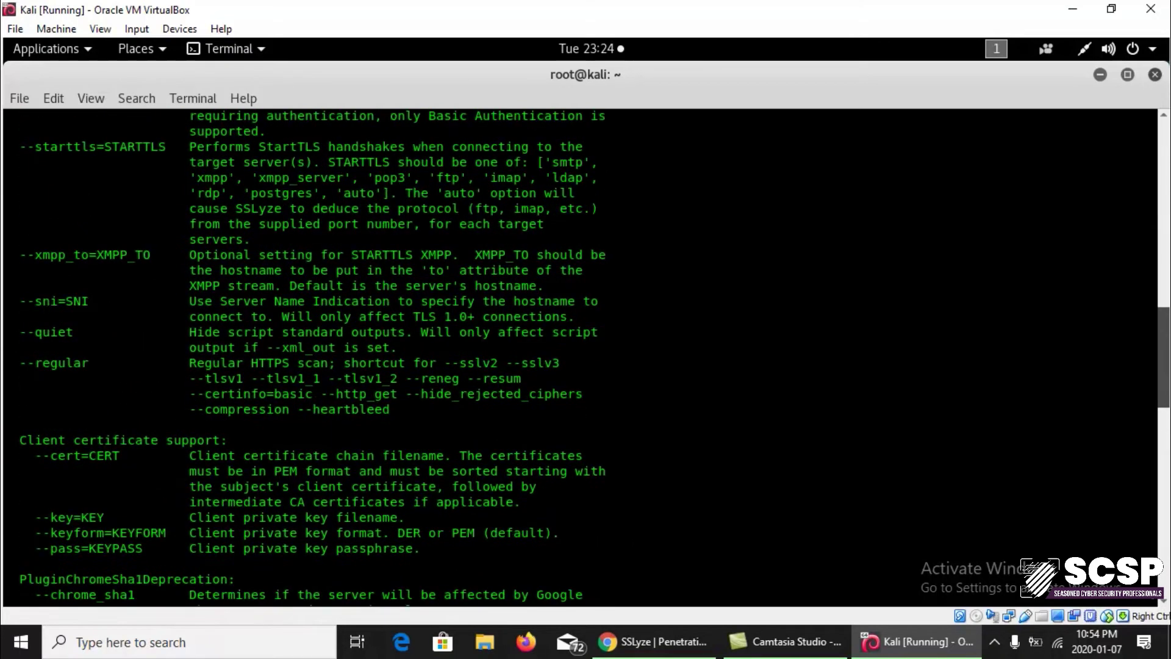
left_click_drag(1168, 399, 1167, 284)
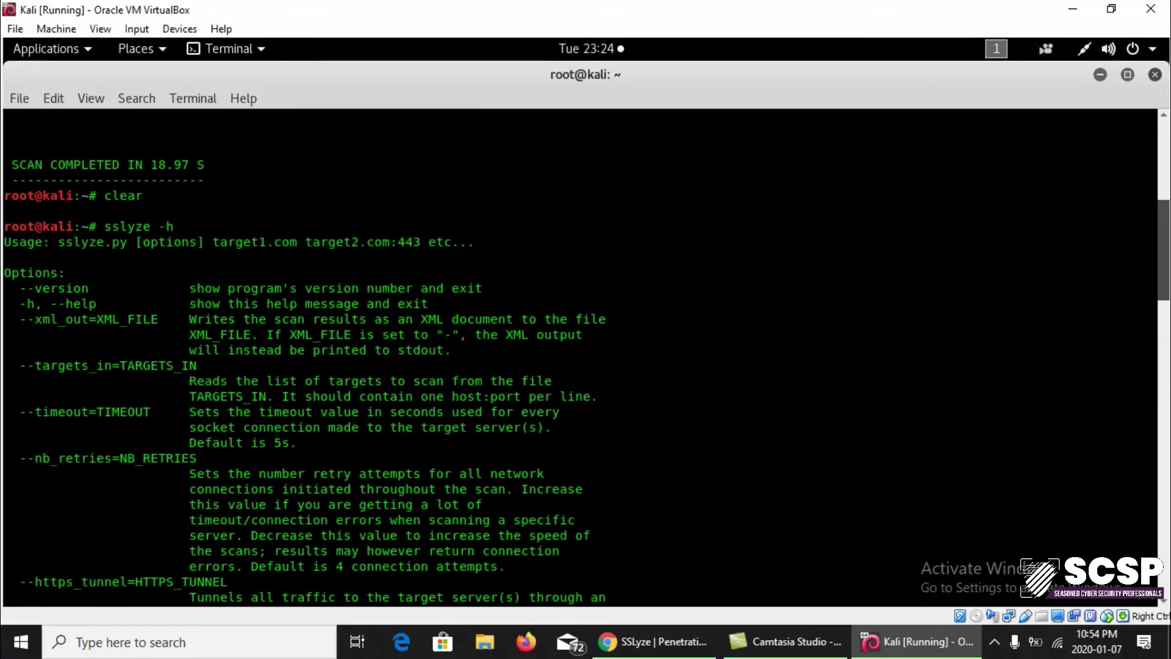
left_click_drag(1167, 284, 1166, 312)
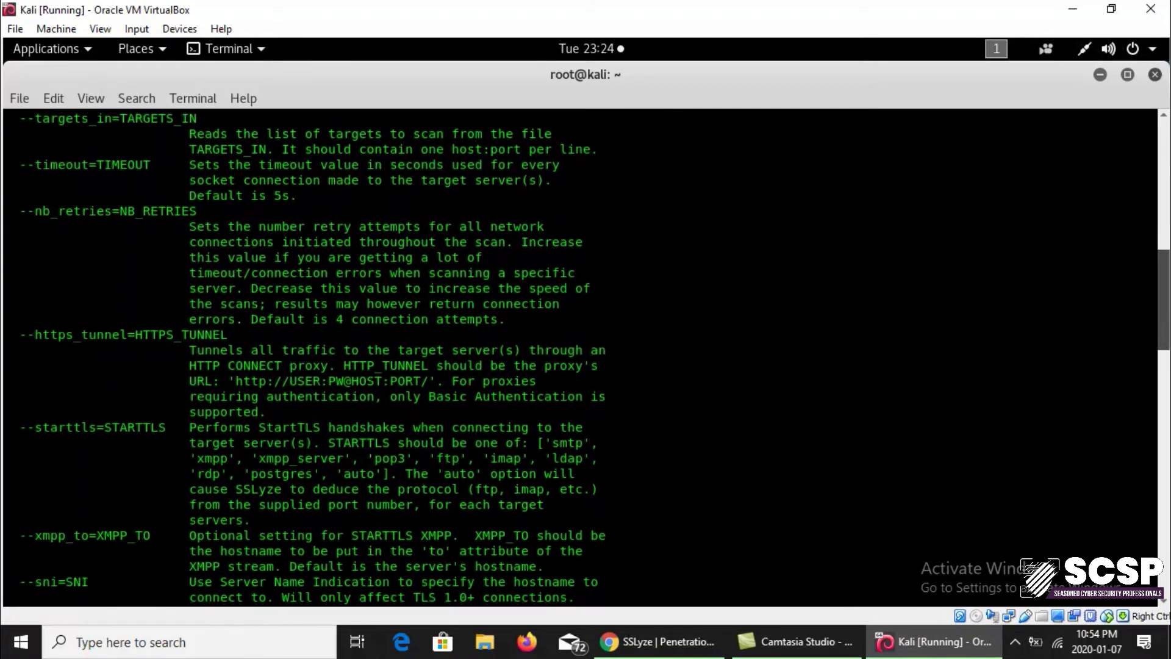
left_click_drag(1167, 311, 1166, 398)
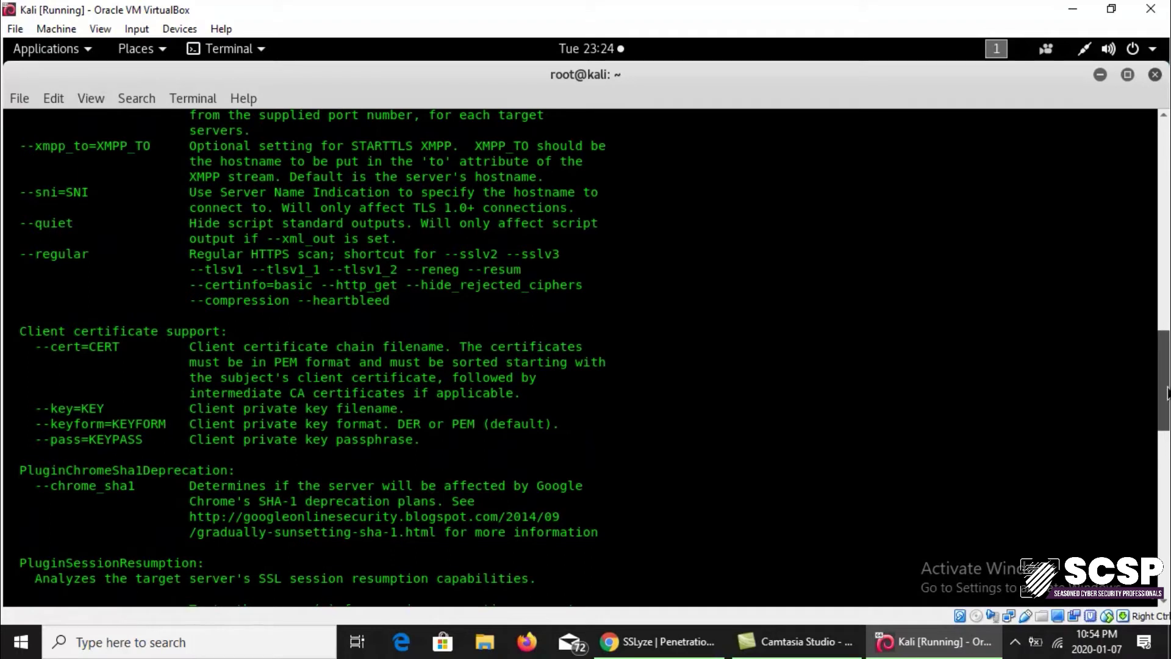
left_click_drag(1166, 396, 1166, 549)
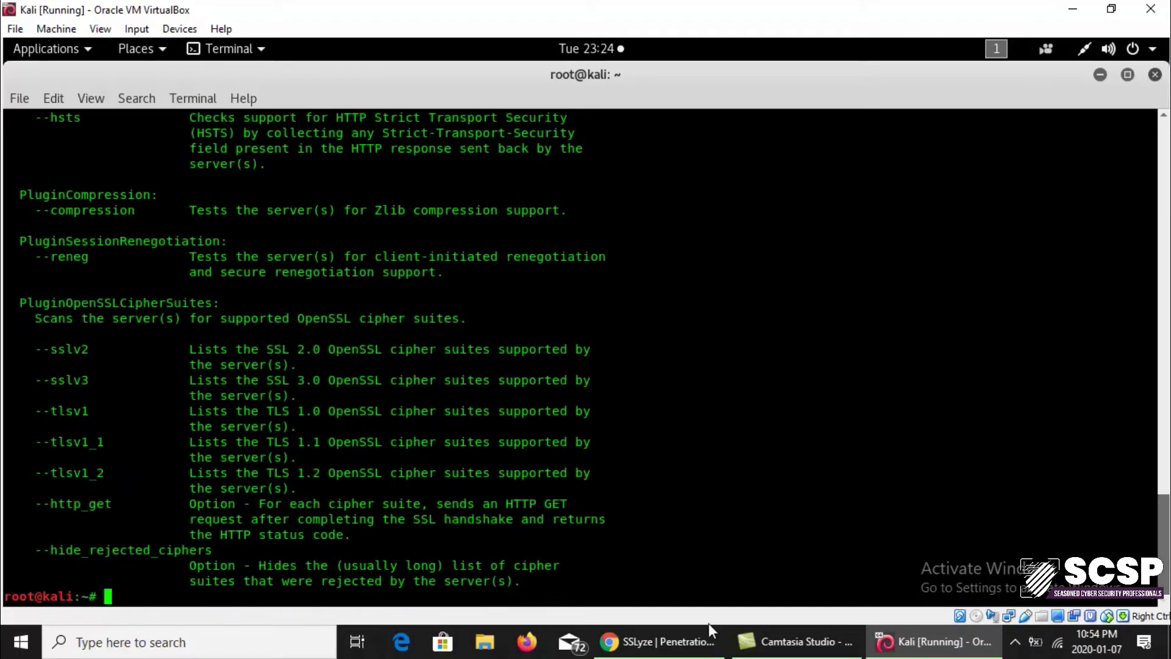
type("ssl")
type("yz")
type("e --re")
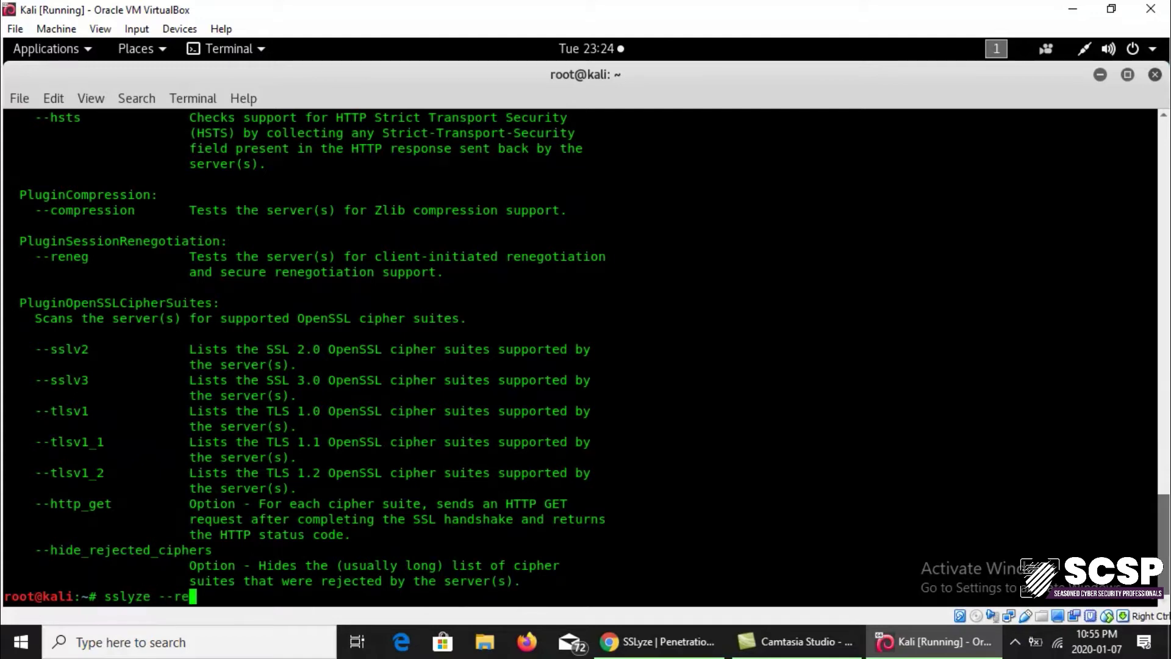
type("gular ")
type("ww")
type("w.exam")
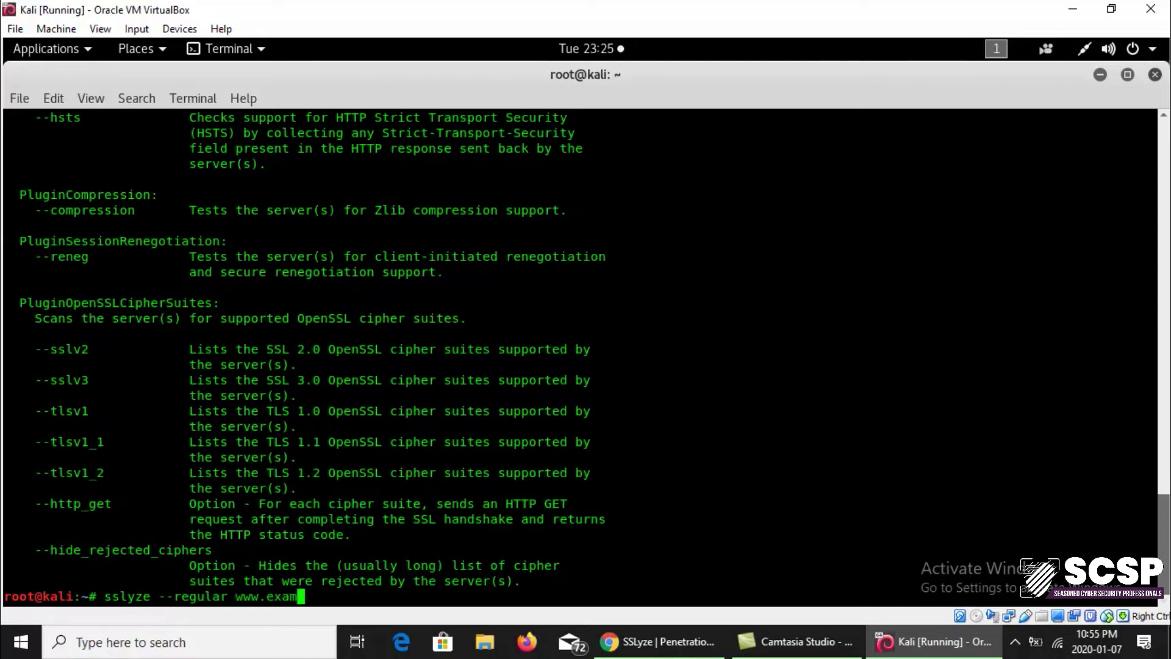
type("ple.com")
key("Return")
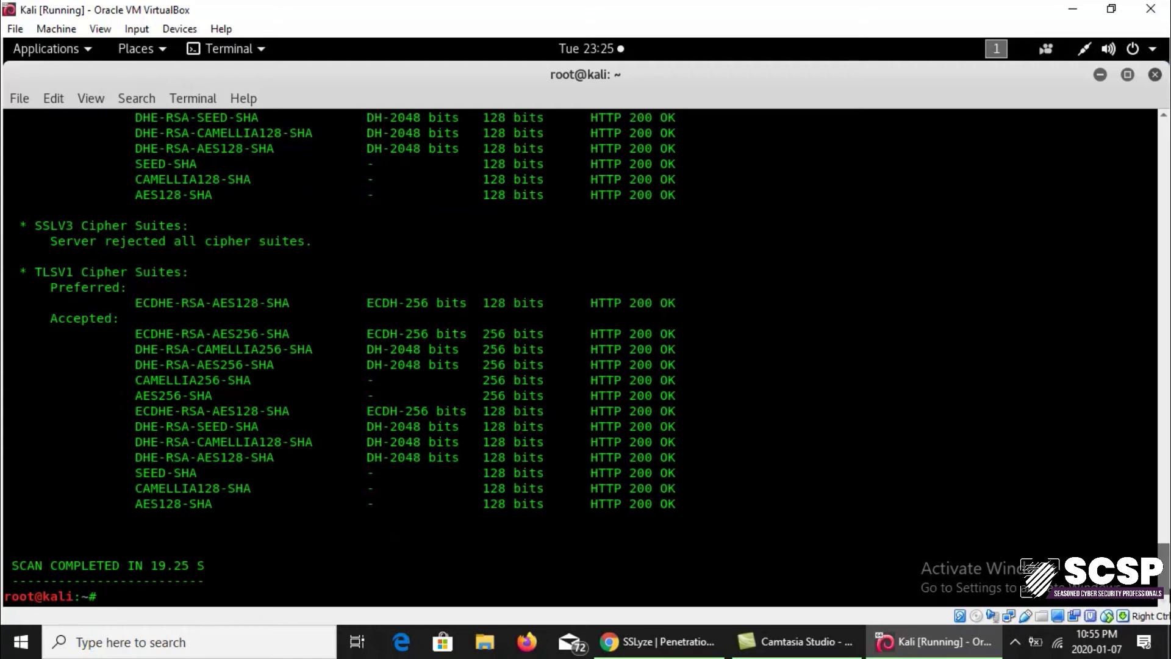
scroll(1164, 560, "up", 2)
scroll(1164, 559, "up", 3)
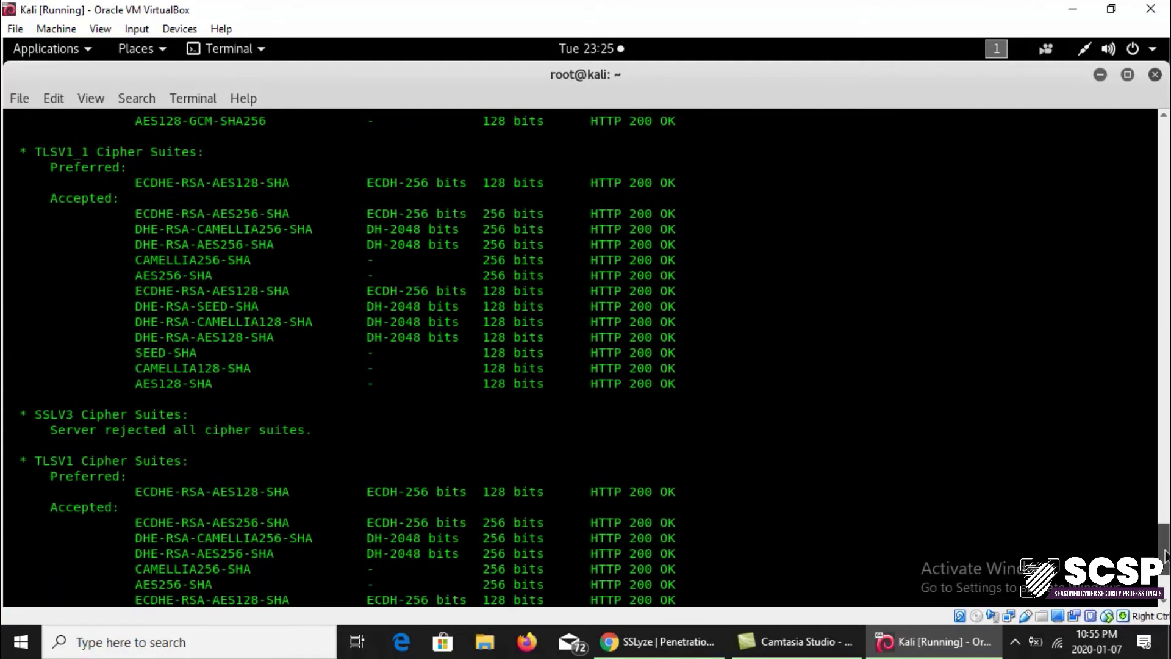
scroll(1165, 549, "up", 2)
scroll(1165, 531, "up", 2)
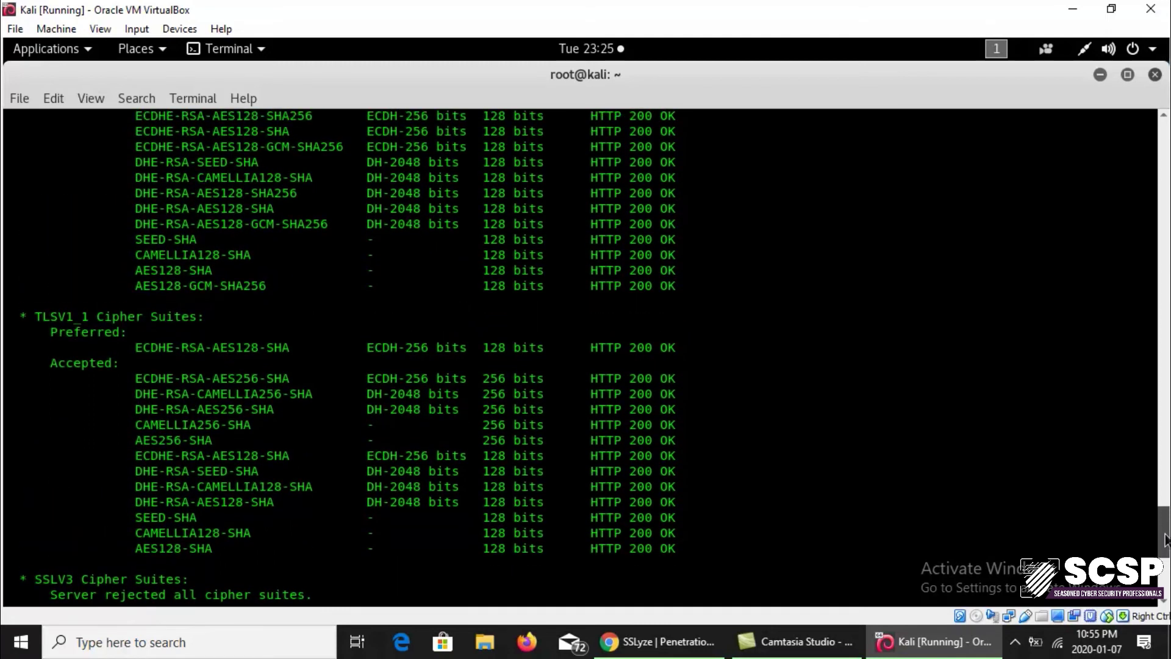
scroll(1165, 512, "up", 1)
left_click_drag(1167, 510, 1166, 471)
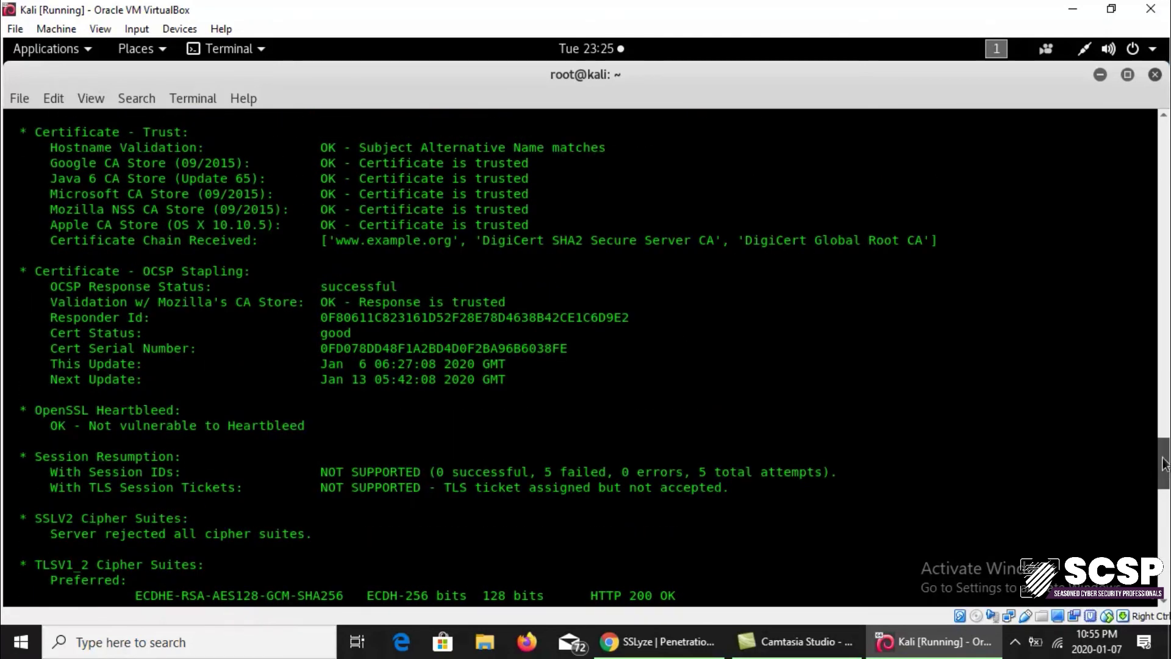
left_click_drag(1167, 463, 1162, 431)
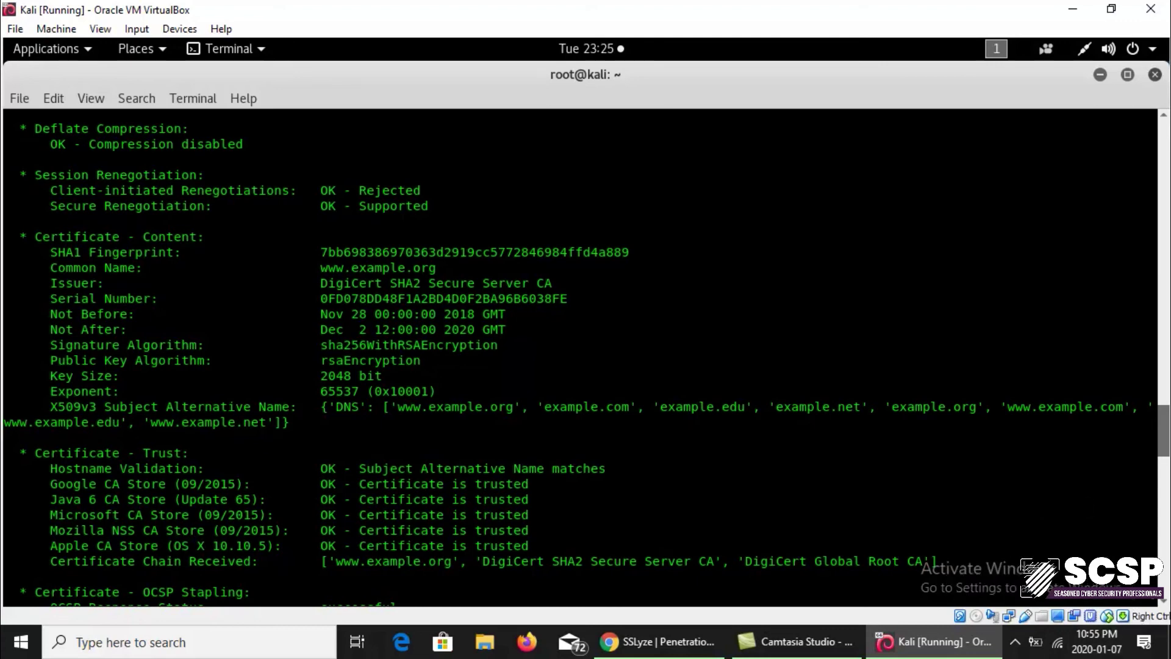
left_click(1101, 645)
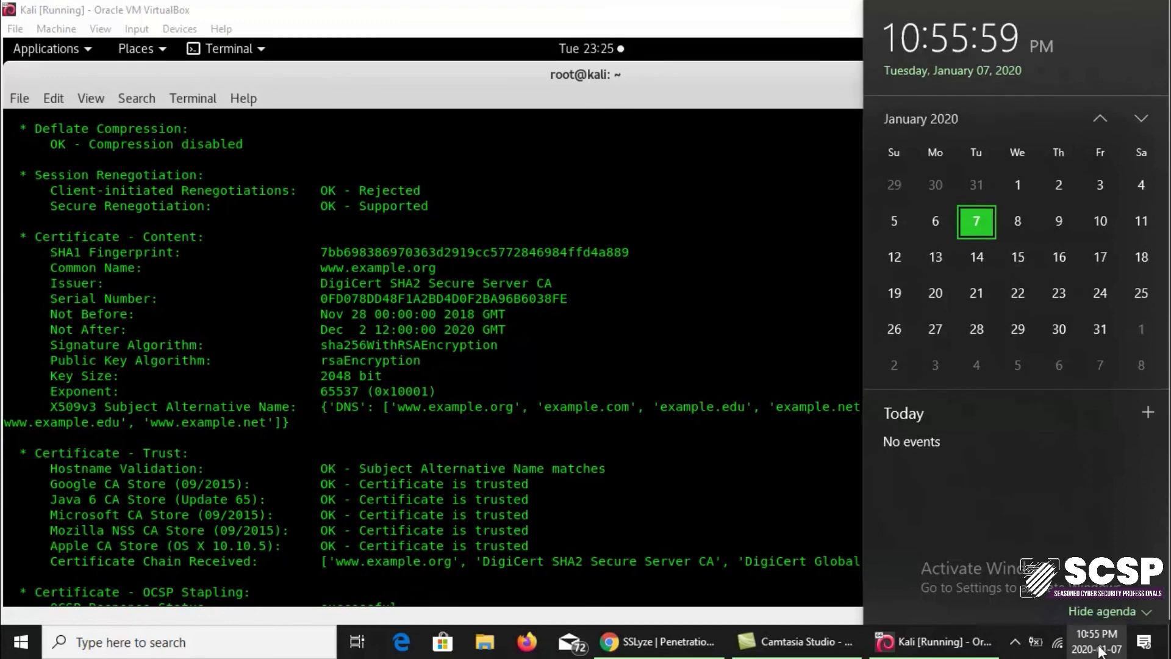
left_click(1098, 645)
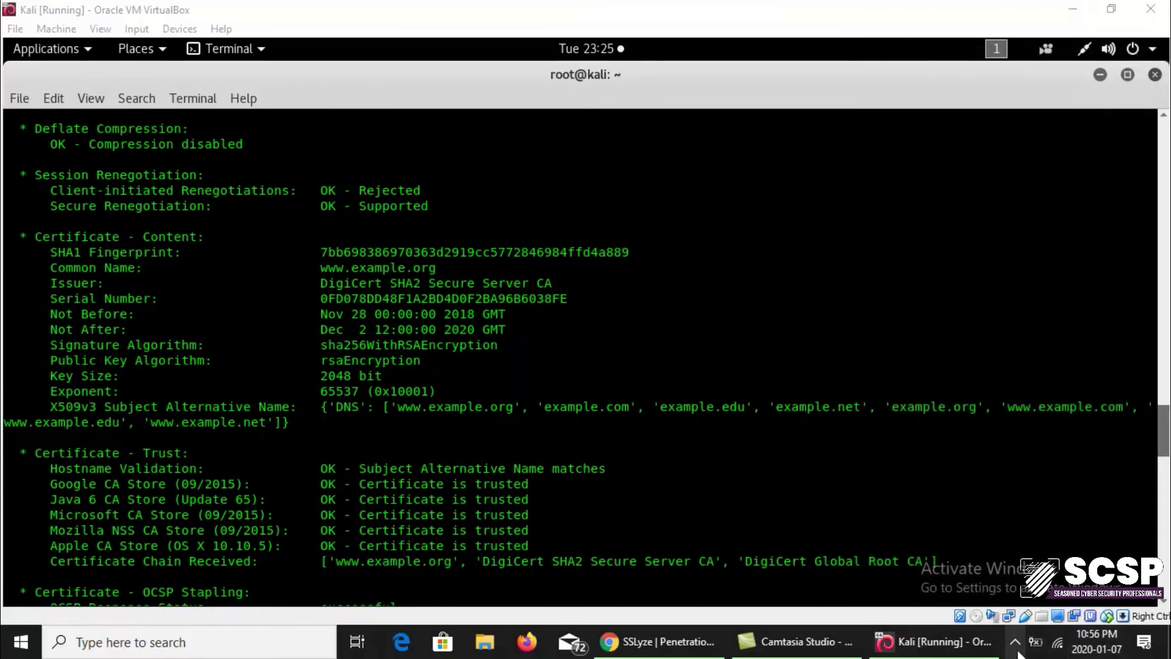